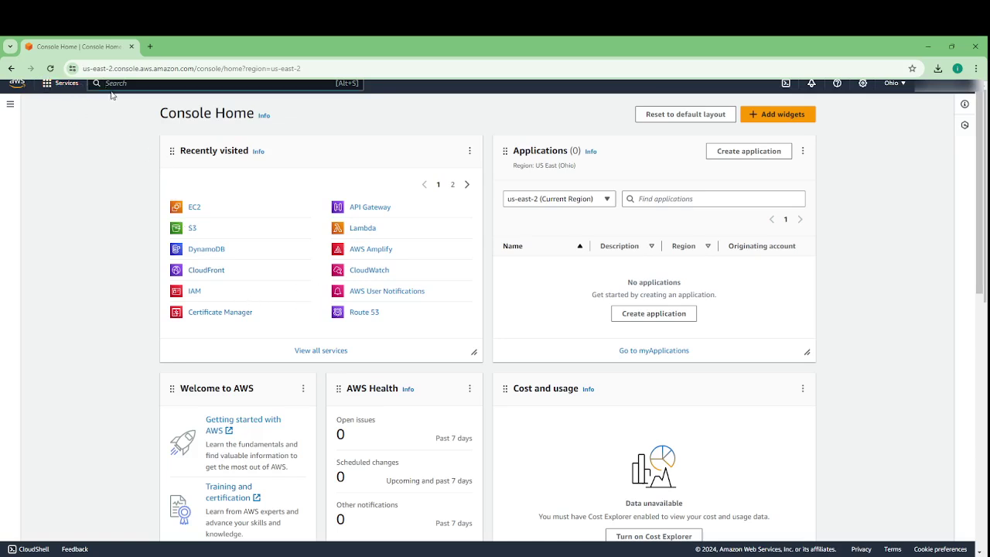
Find the EC2 service and start launching a new instance from its dashboard
text(EC2)
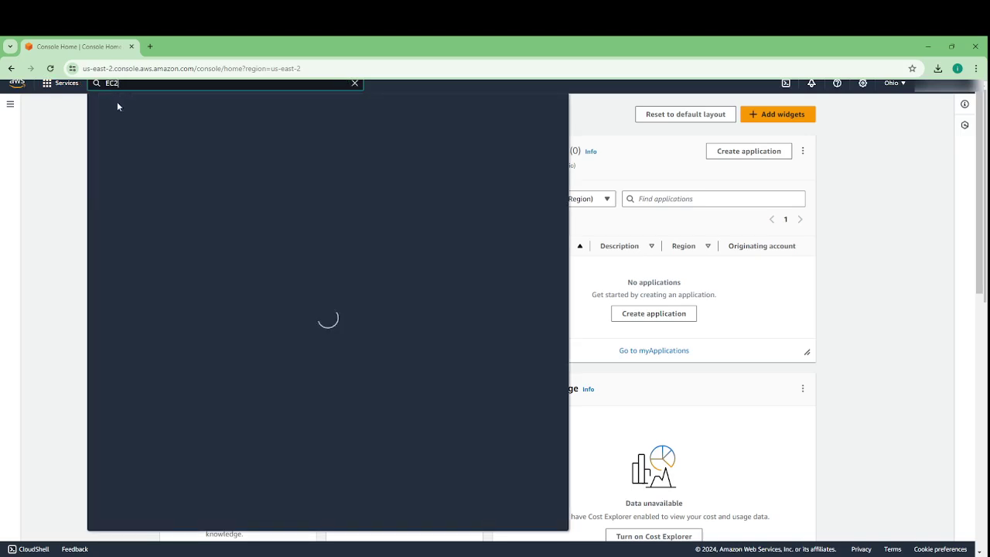
click(255, 164)
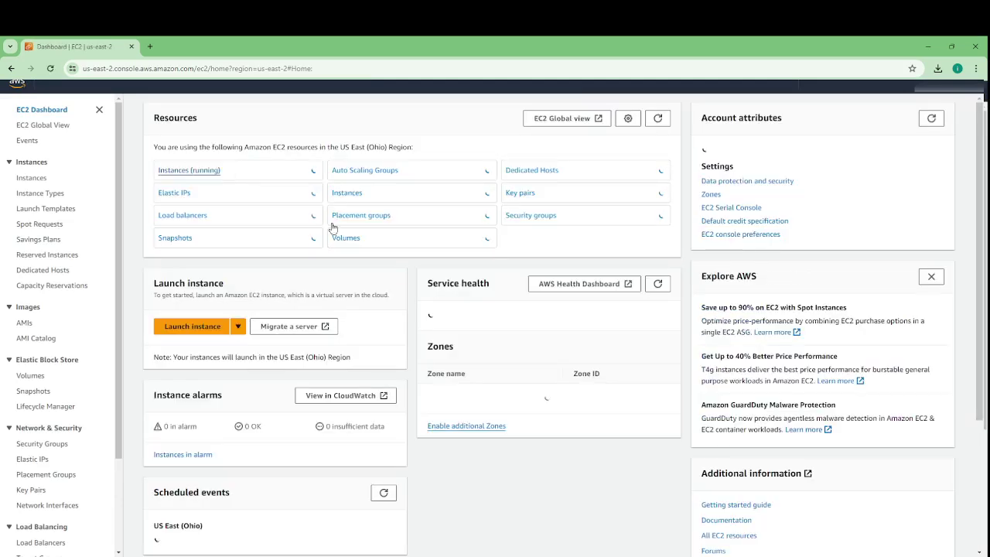
click(184, 331)
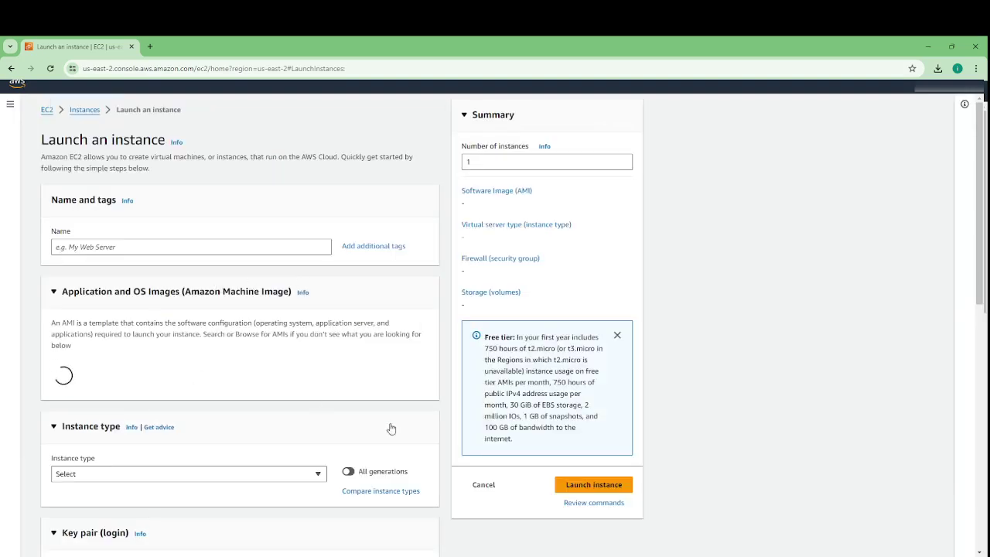
Name the new instance Instance1
click(276, 250)
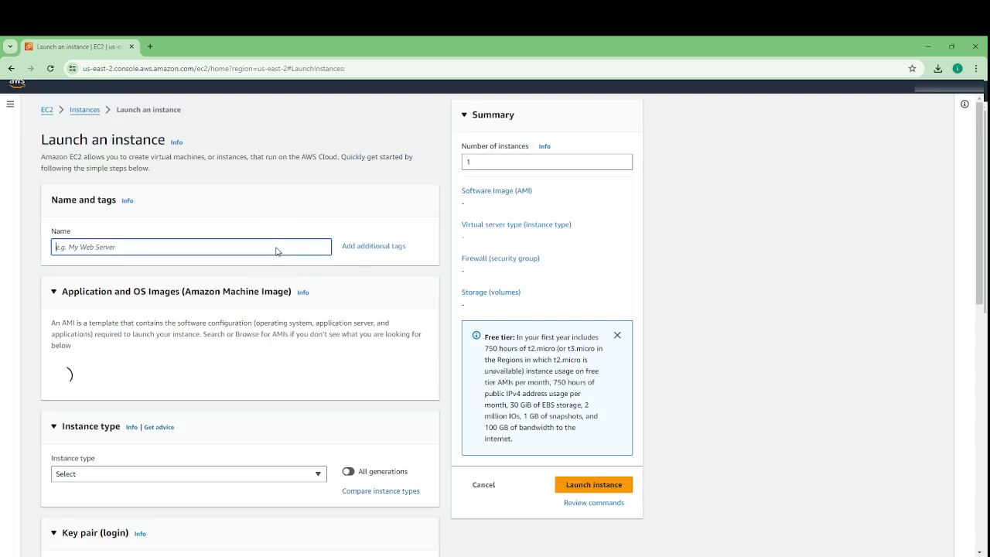
text(Instance)
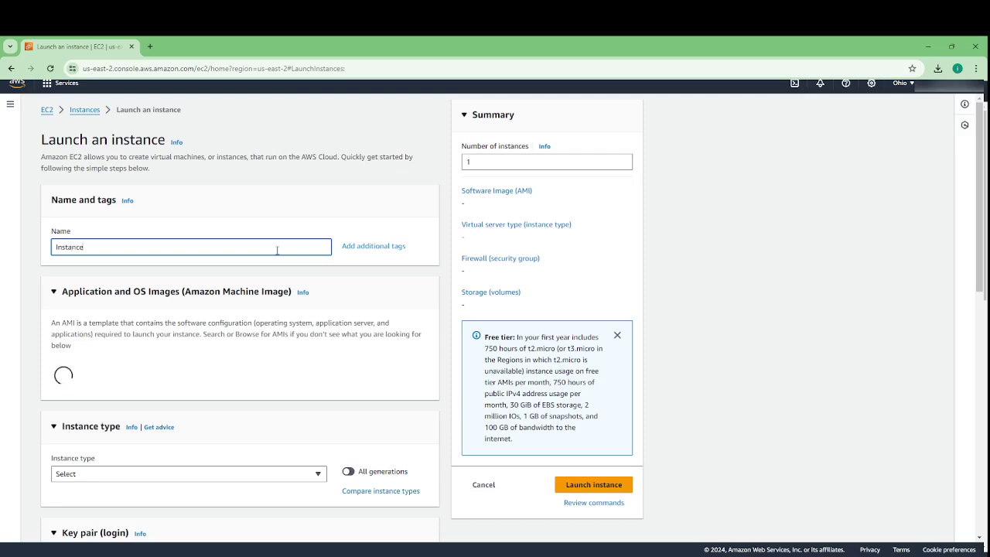
text(1)
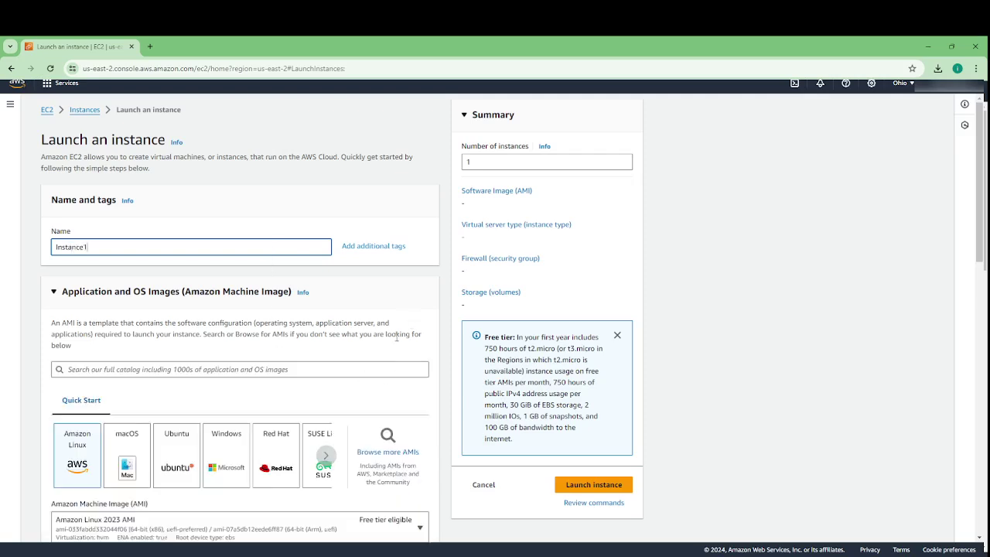
Review the machine image settings and the available instance types, leaving Amazon Linux 2023 AMI and t2.micro selected
scroll(397, 338, down, 1)
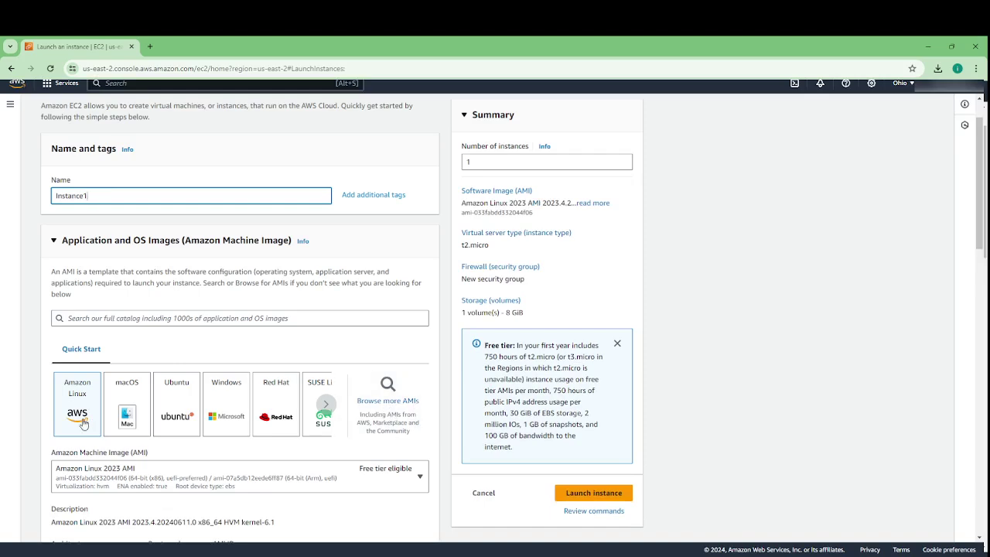
scroll(208, 334, down, 1)
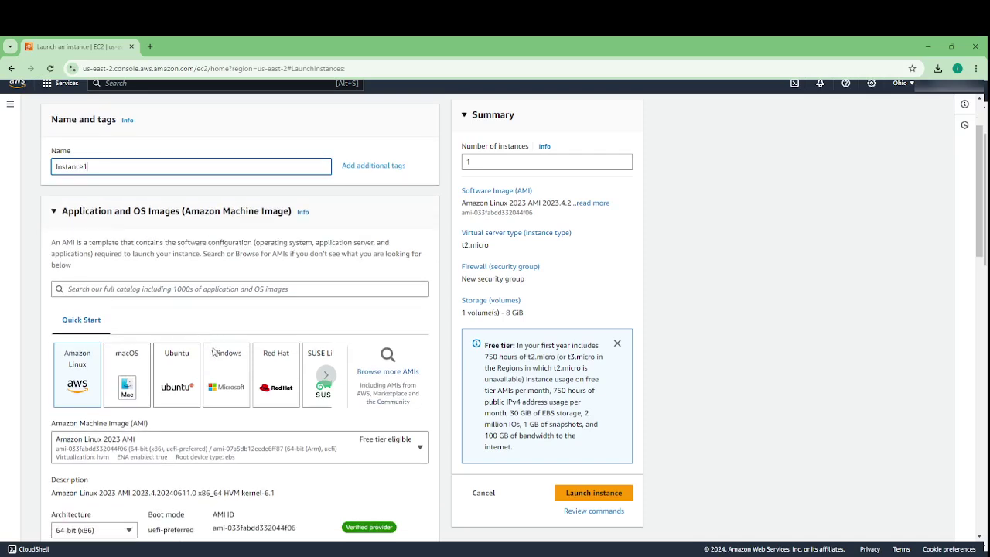
scroll(214, 353, down, 2)
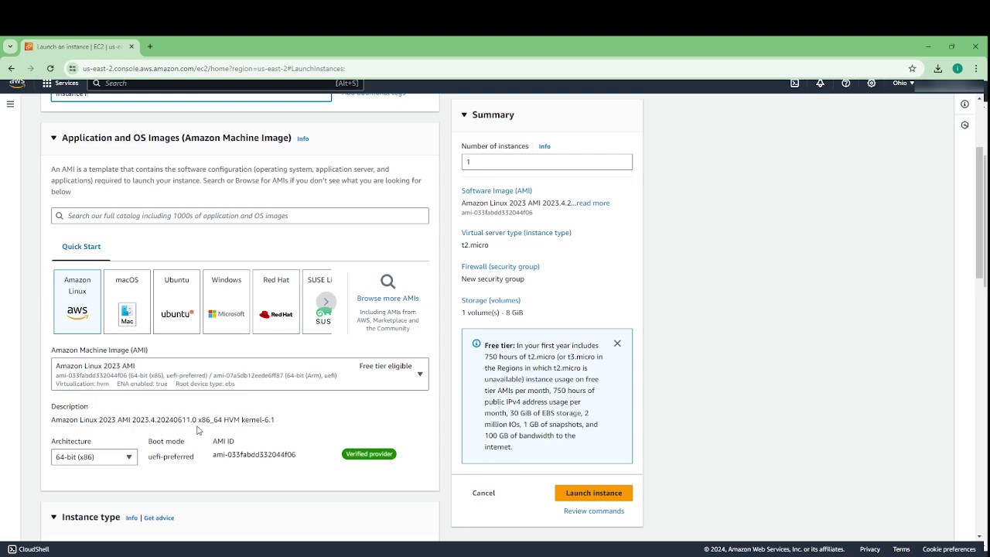
scroll(197, 431, down, 1)
scroll(198, 431, down, 2)
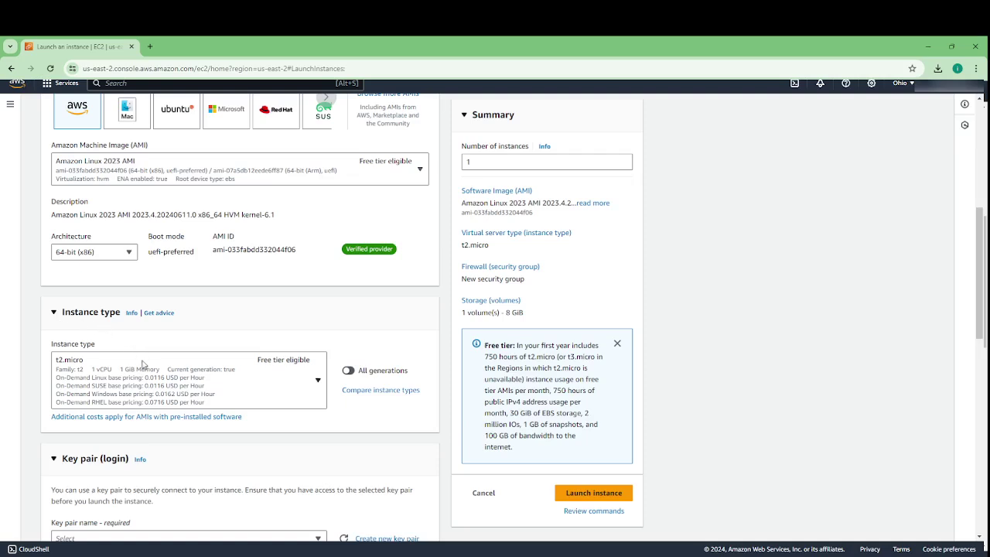
click(299, 391)
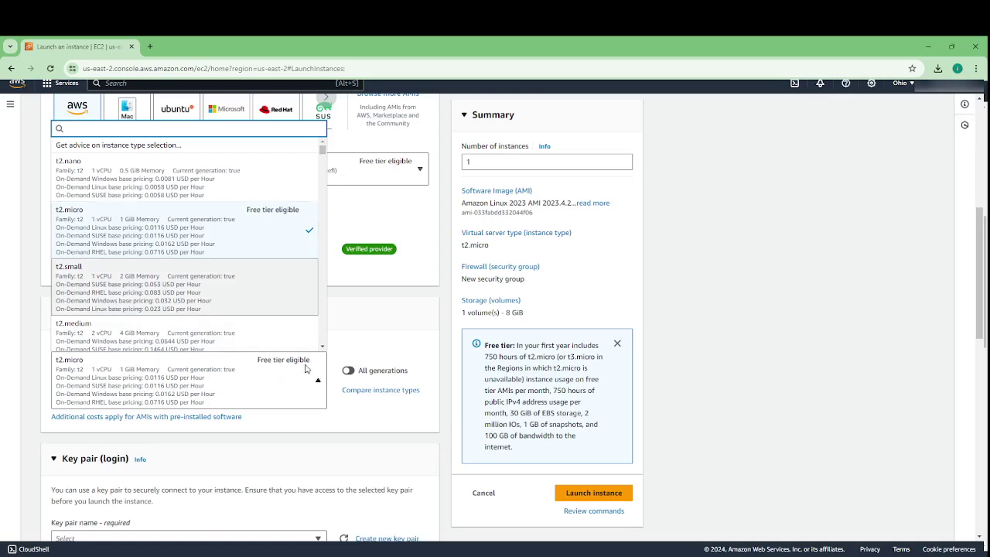
click(397, 350)
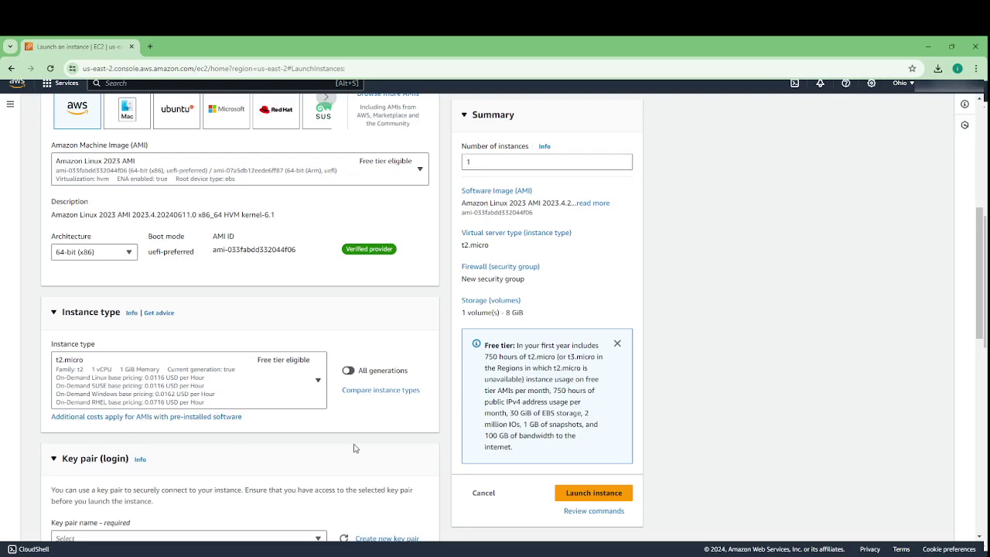
Set the key pair option to Proceed without a key pair (Not recommended)
scroll(417, 424, down, 3)
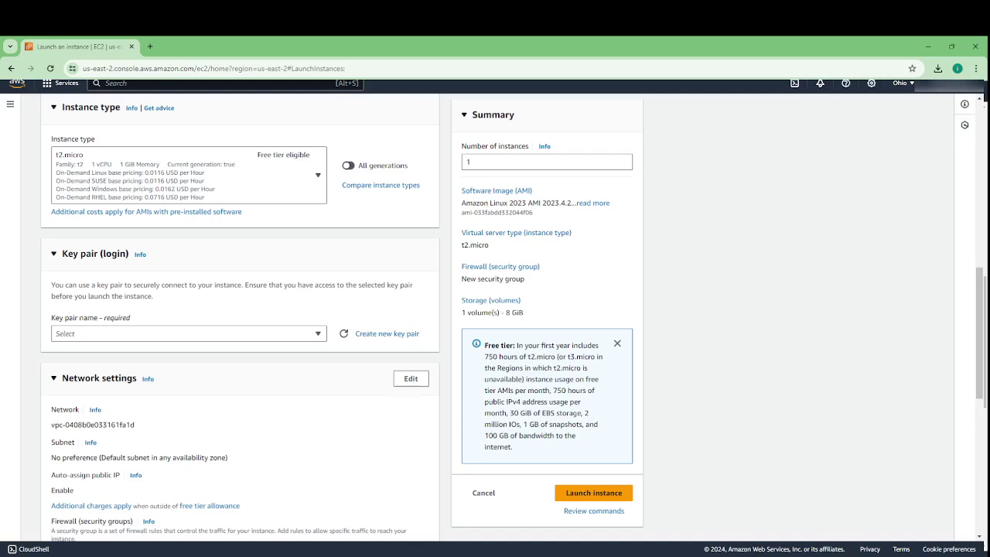
click(298, 335)
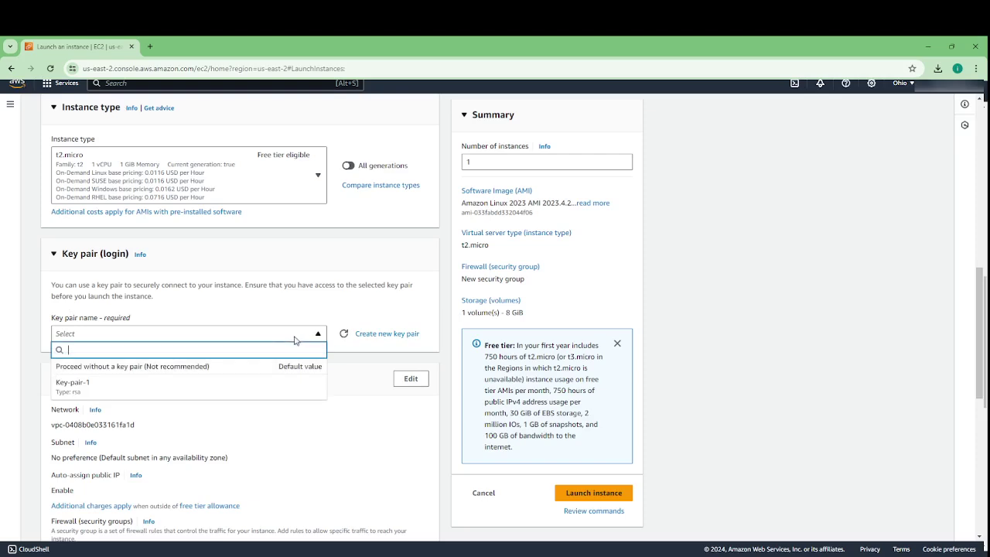
click(262, 370)
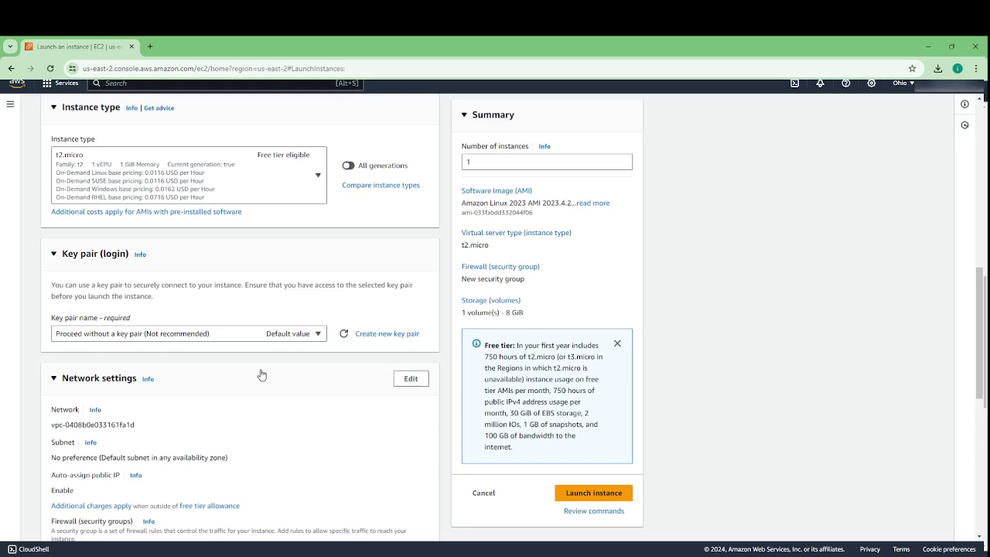
Review the network, firewall and storage settings, keeping the defaults, and launch the instance
scroll(378, 442, down, 2)
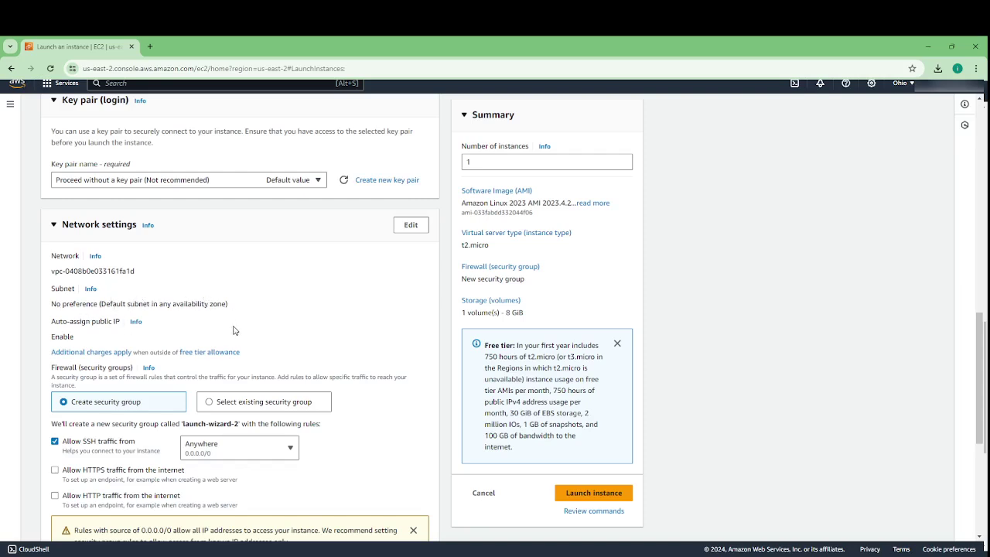
scroll(219, 332, down, 1)
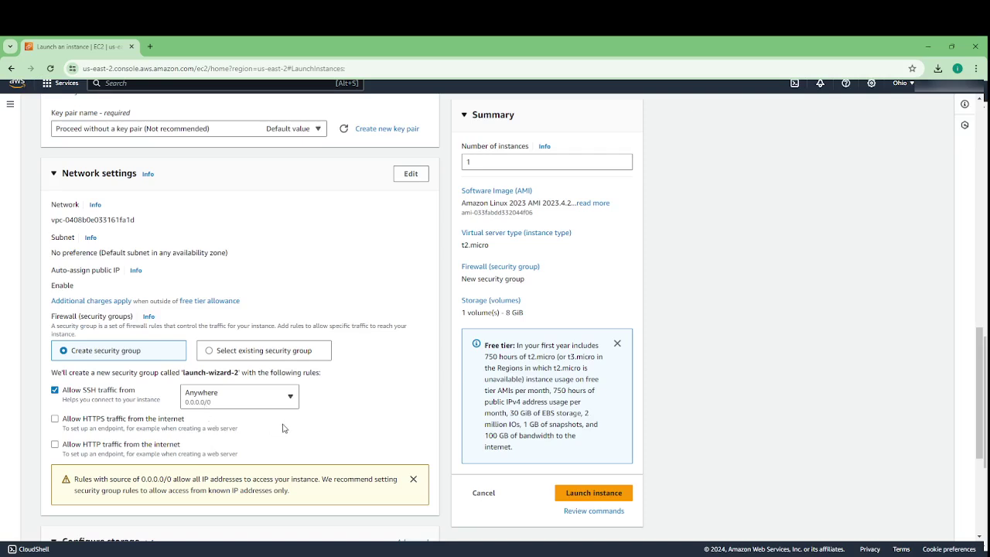
scroll(285, 428, down, 1)
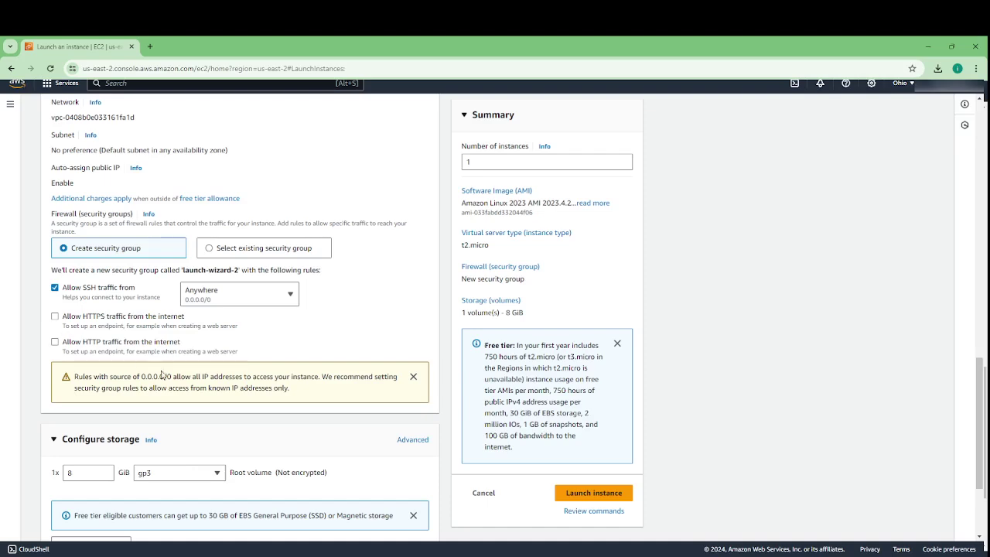
scroll(266, 403, down, 2)
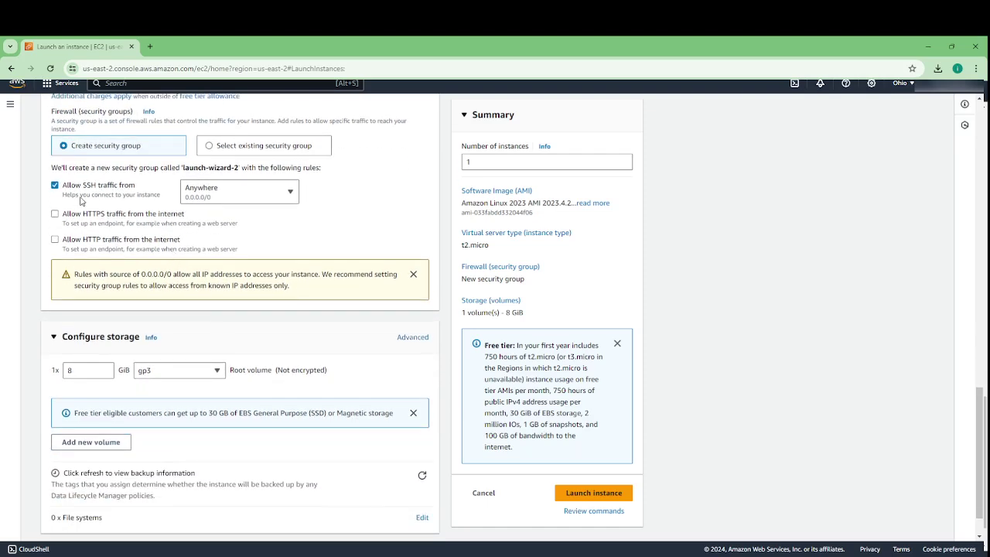
scroll(288, 430, down, 1)
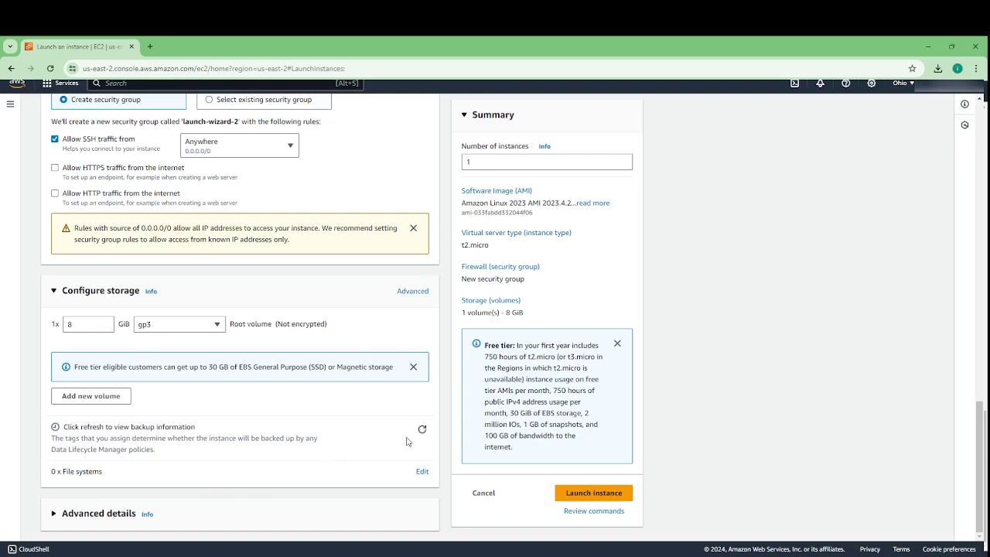
click(611, 499)
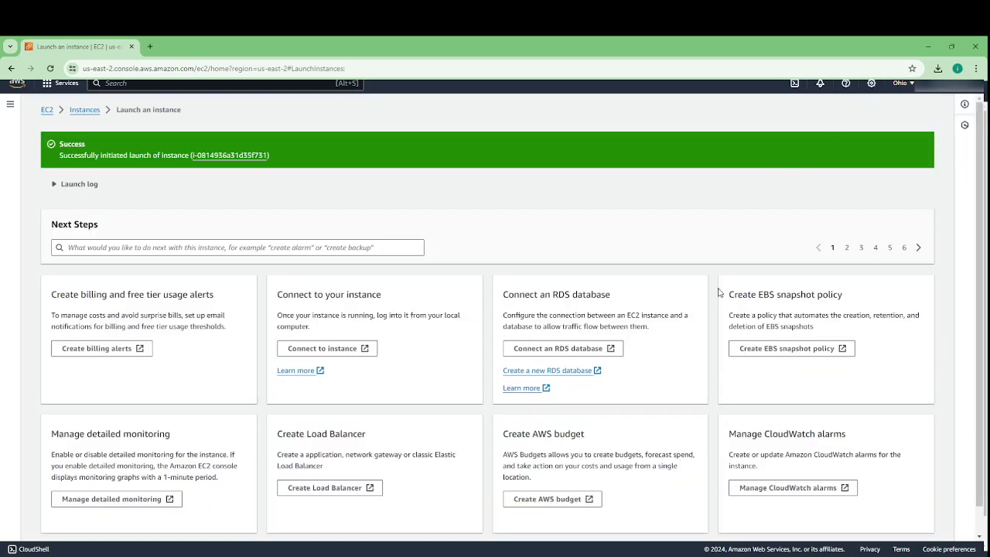
Go to the list of EC2 instances, filter it to the Running state and refresh it
click(78, 113)
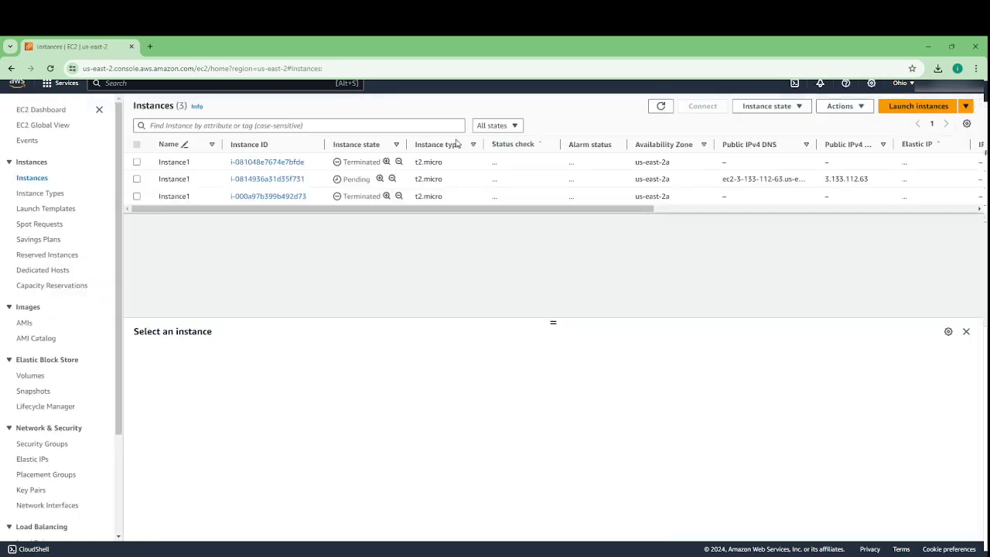
click(511, 127)
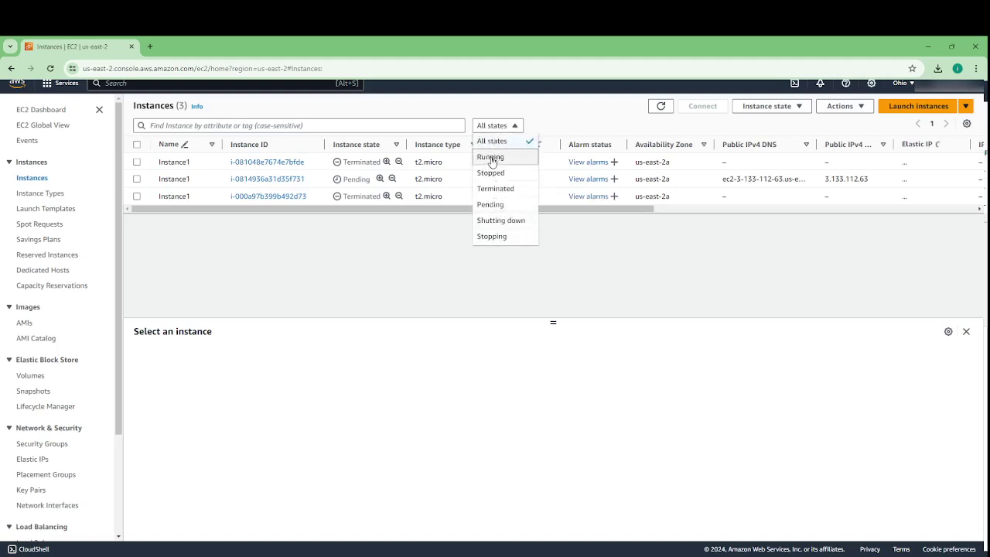
click(491, 159)
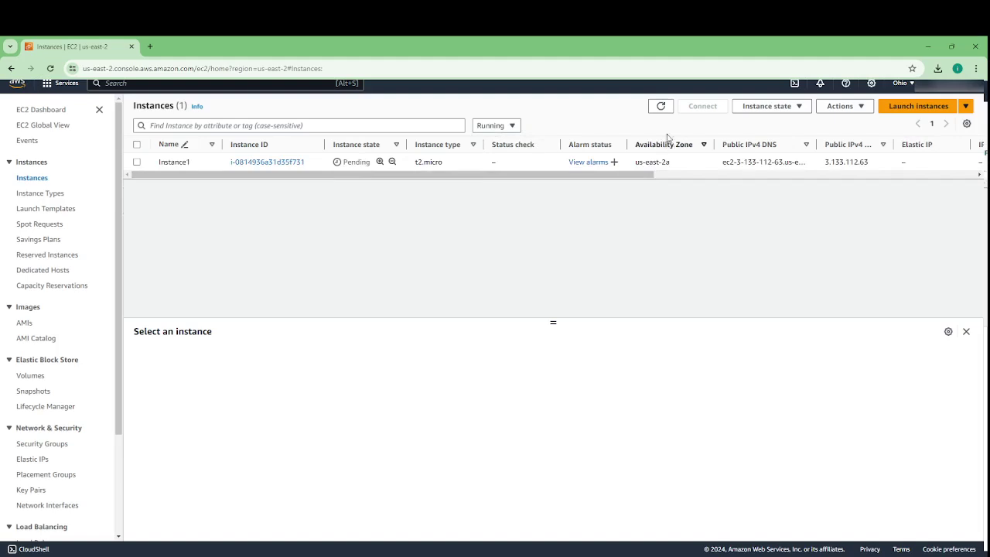
click(661, 109)
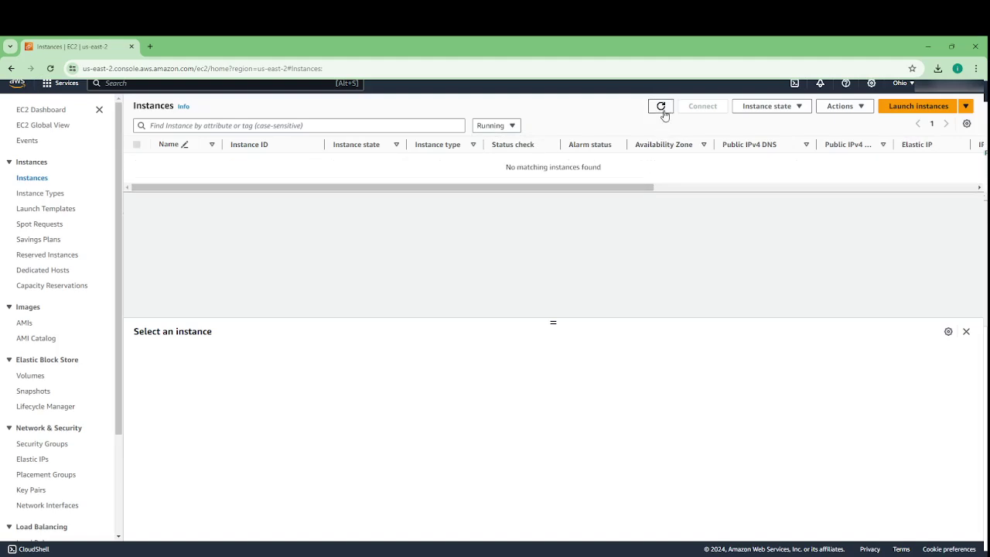
click(662, 111)
click(663, 110)
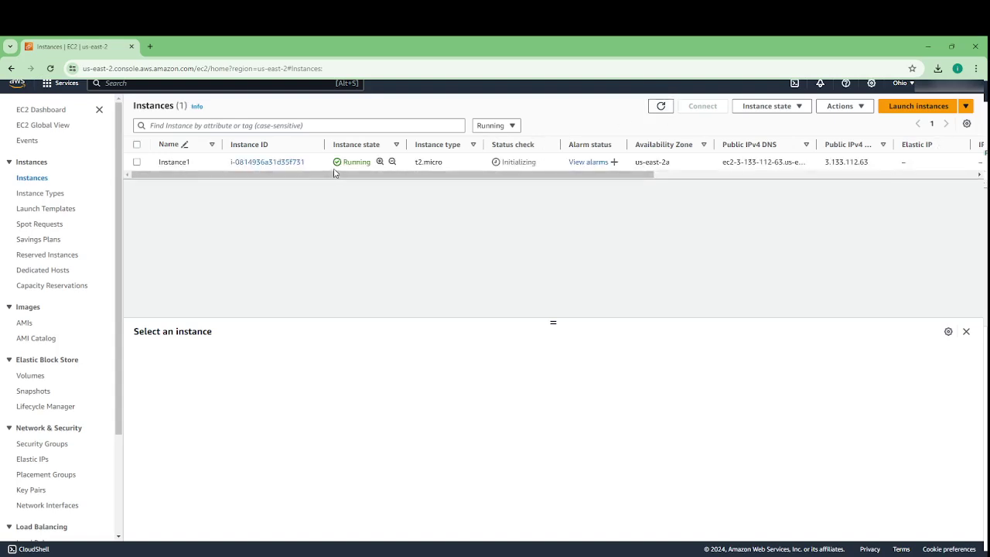
Select Instance1 and look through its summary, instance details, and host and placement group information
click(138, 163)
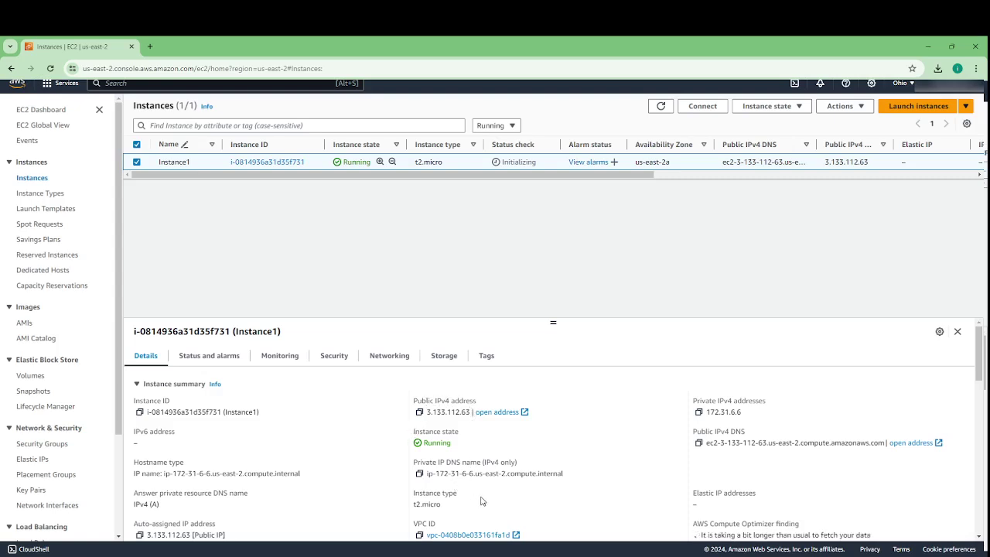
scroll(481, 501, down, 2)
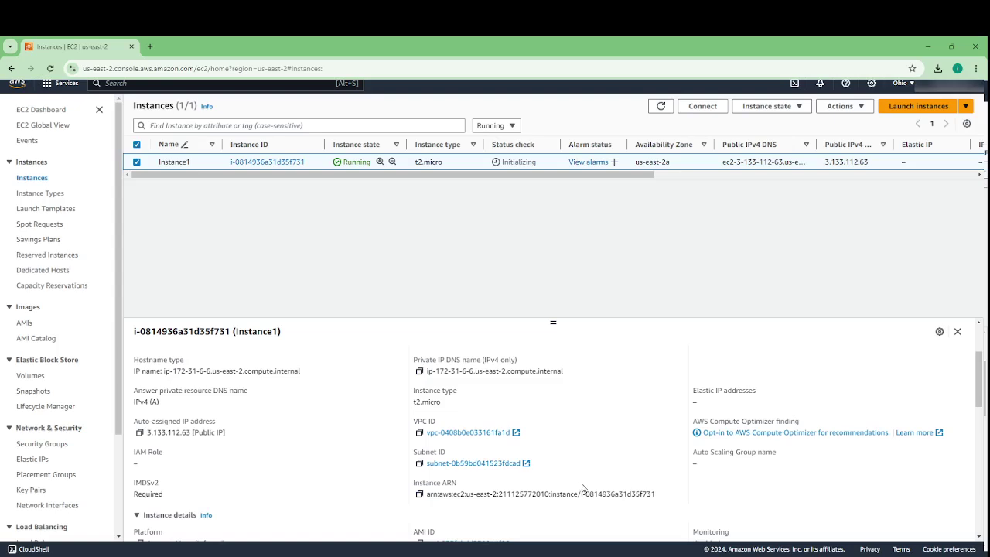
scroll(584, 488, down, 4)
scroll(584, 488, down, 1)
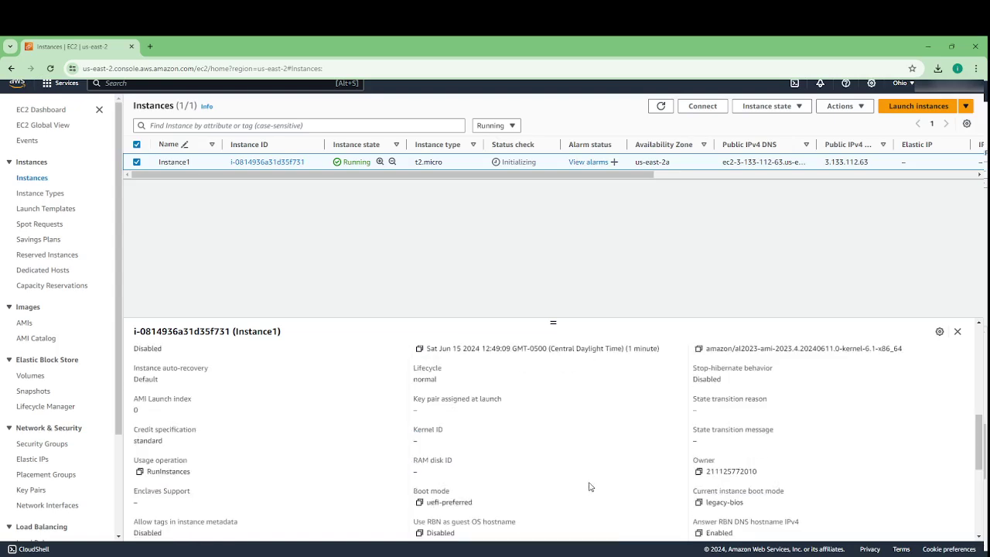
scroll(590, 487, down, 2)
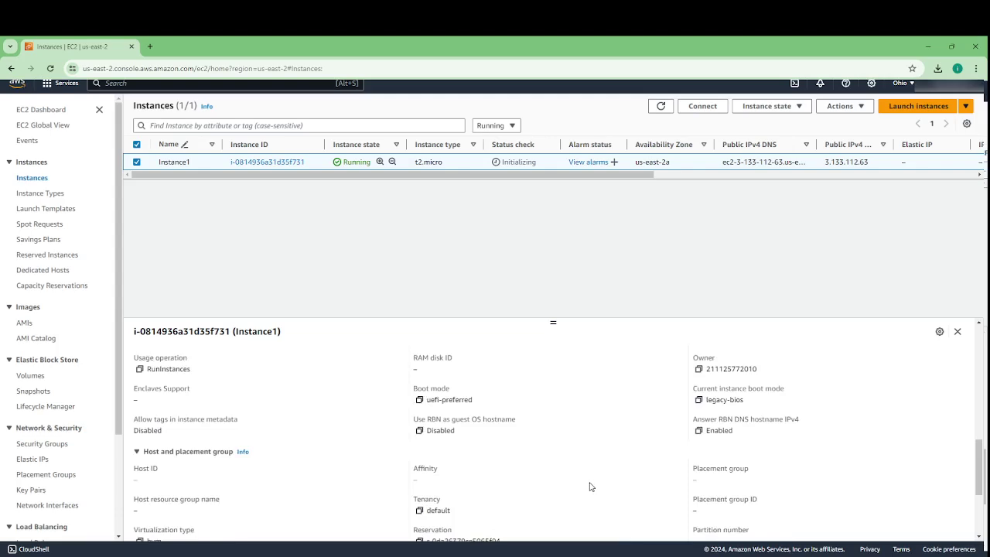
scroll(590, 487, up, 8)
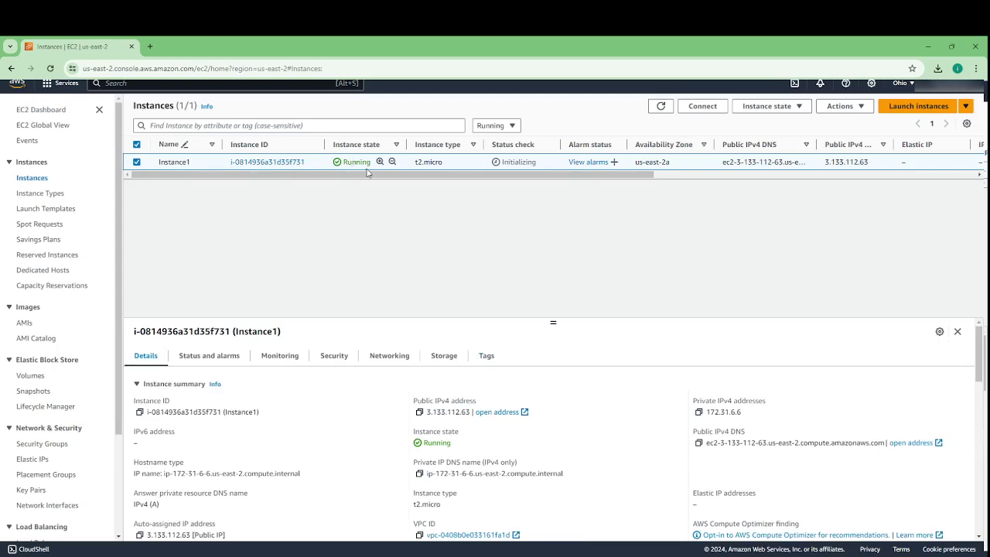
Terminate the selected Instance1 and confirm the termination
click(803, 106)
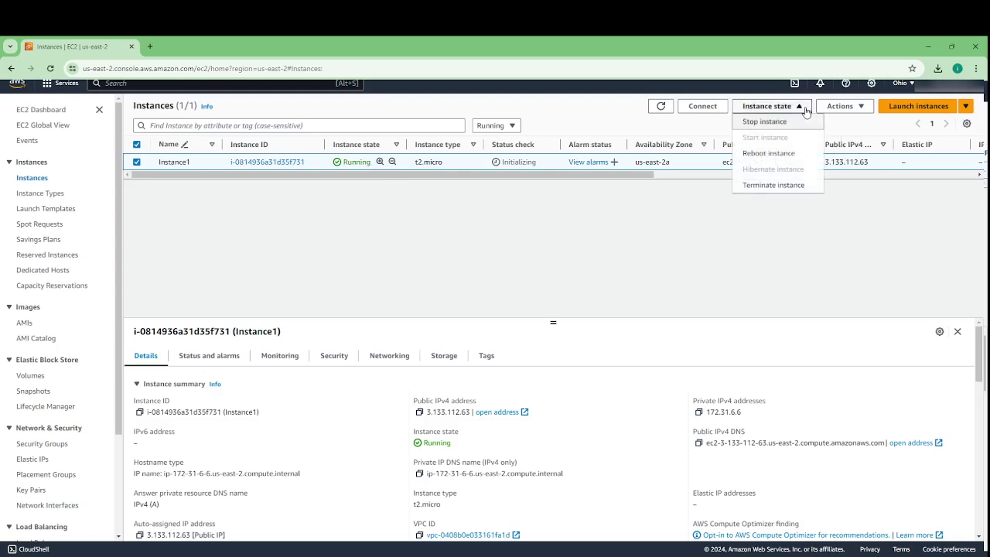
click(773, 185)
click(718, 400)
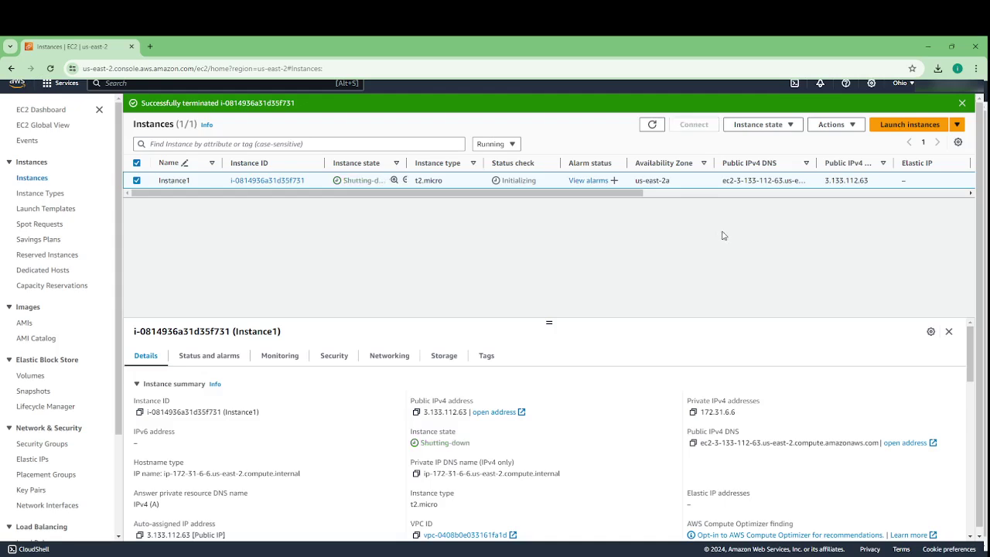
click(768, 124)
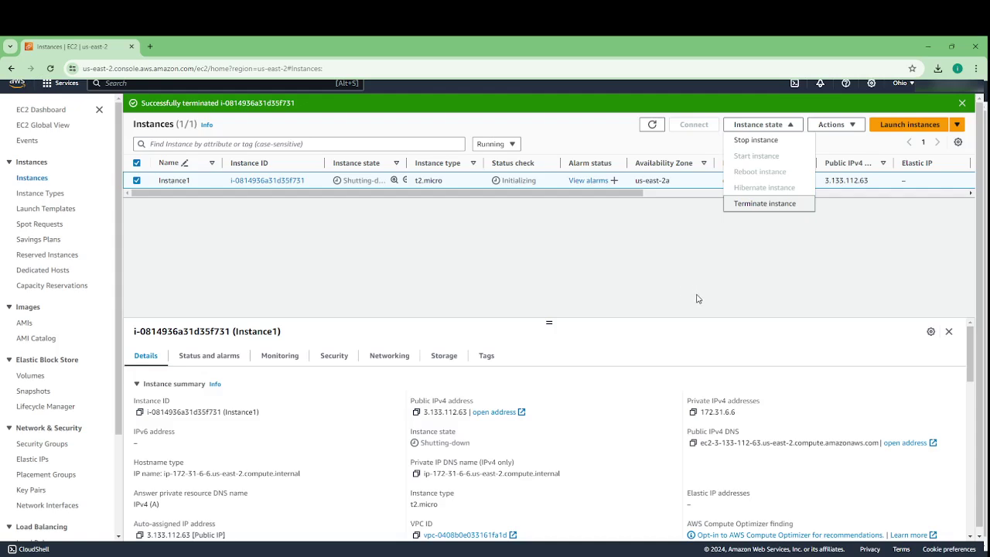
click(751, 245)
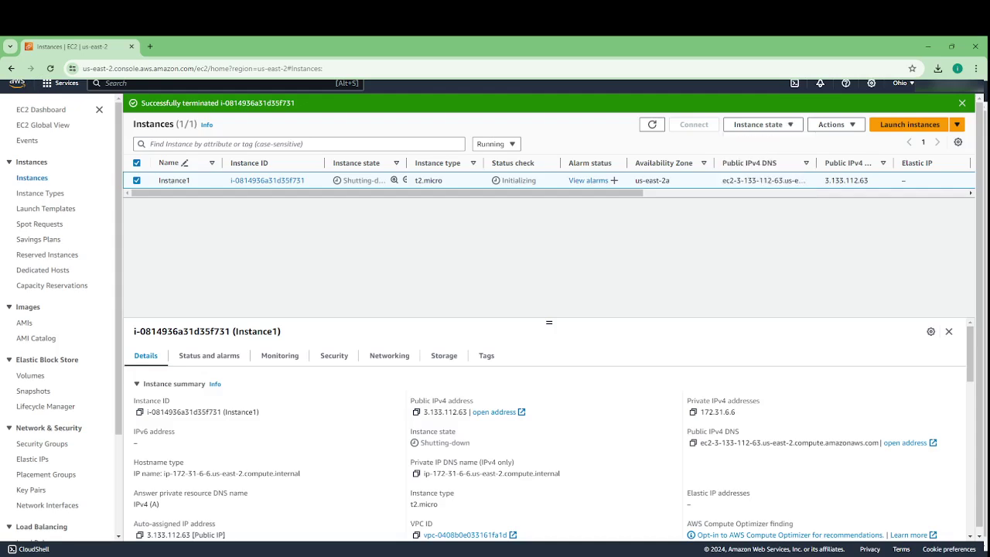